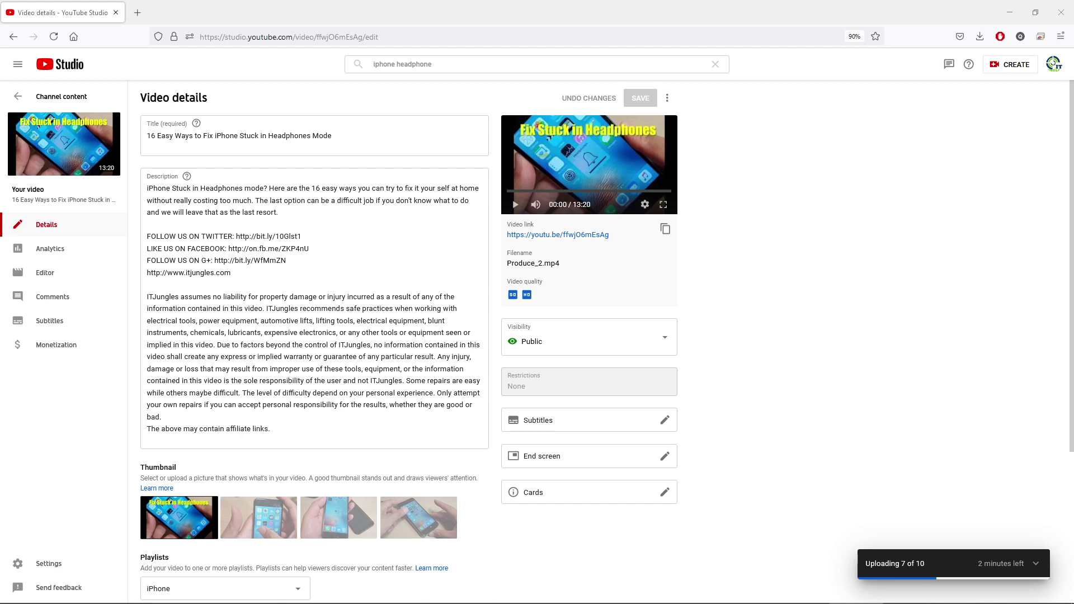
click(55, 323)
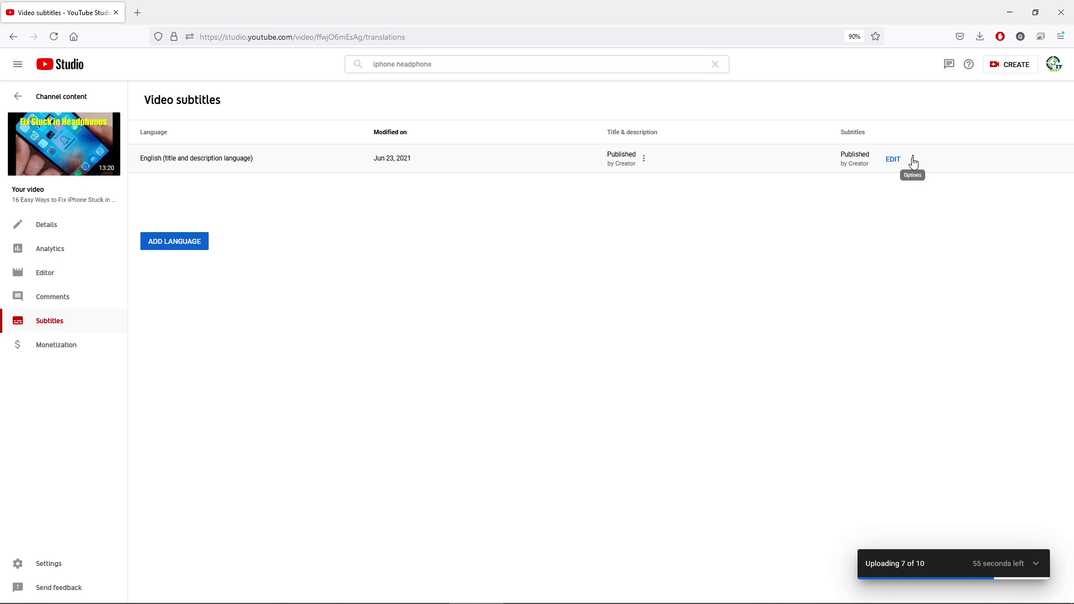
Download the published English subtitles in .sbv format and save them as captions.sbv.
click(913, 162)
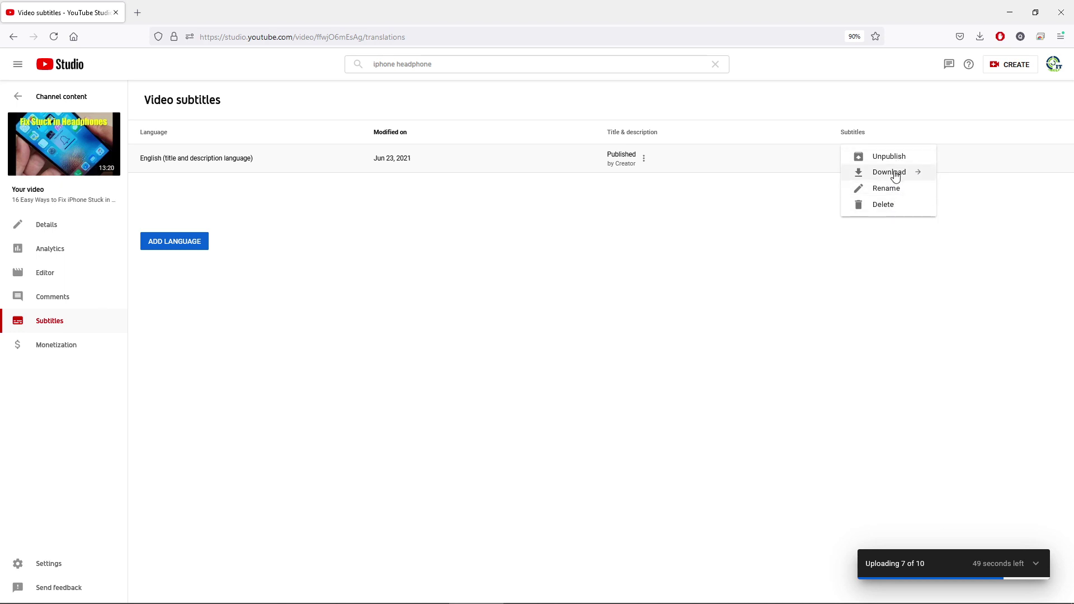
click(890, 174)
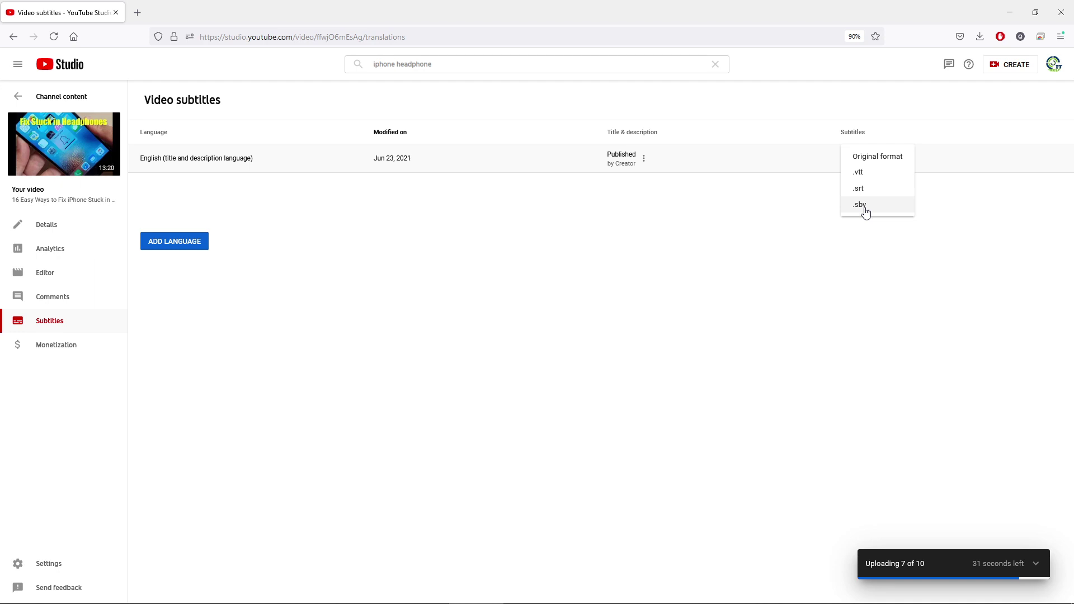
click(866, 211)
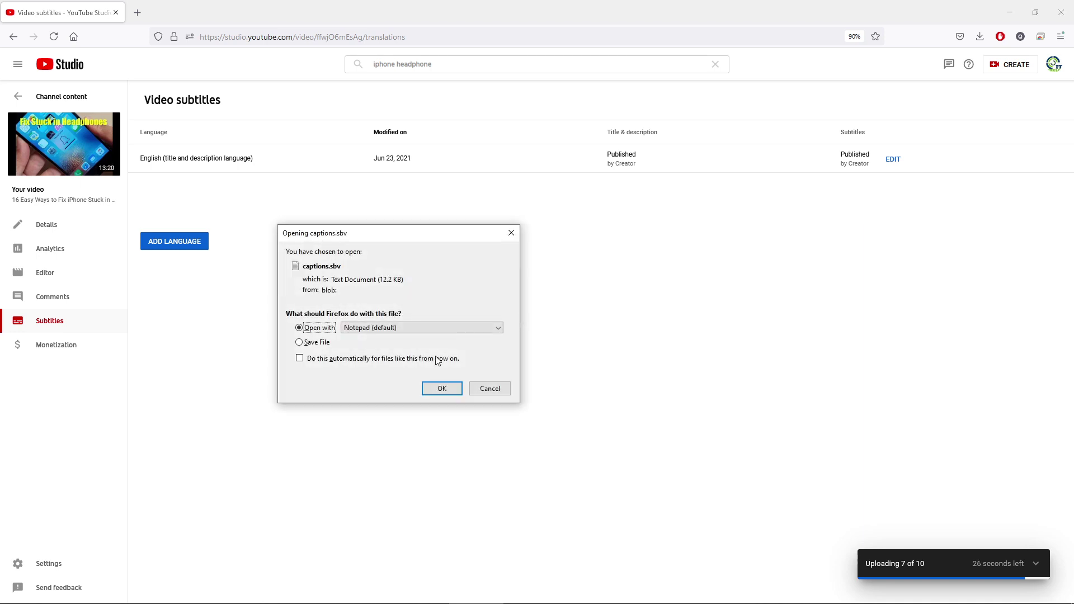
click(312, 342)
click(447, 390)
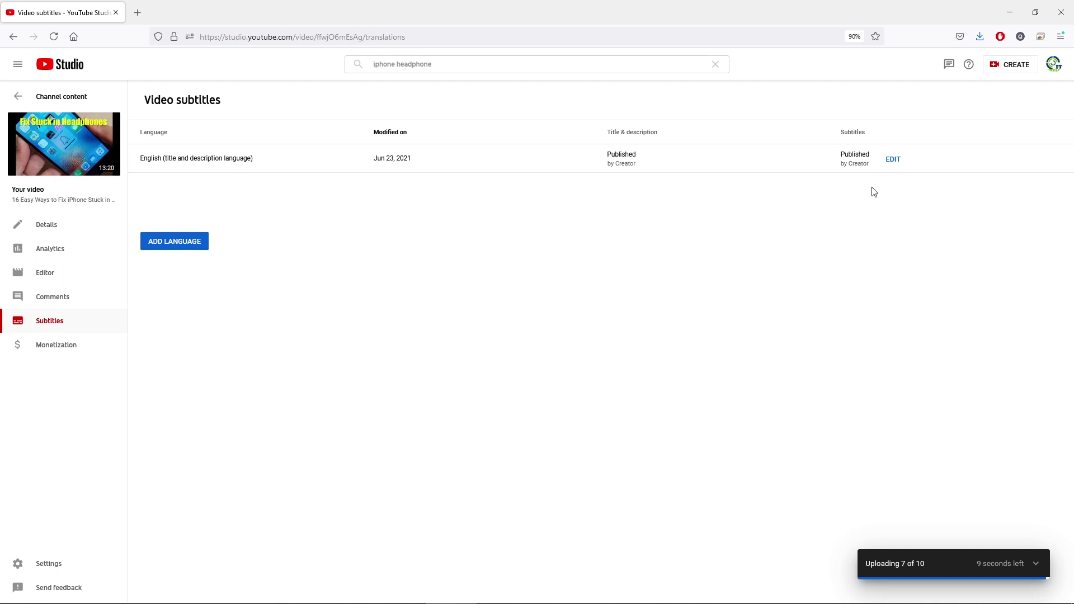
In the English subtitle editor, capitalise 'hi' to 'Hi' in the first caption.
click(897, 160)
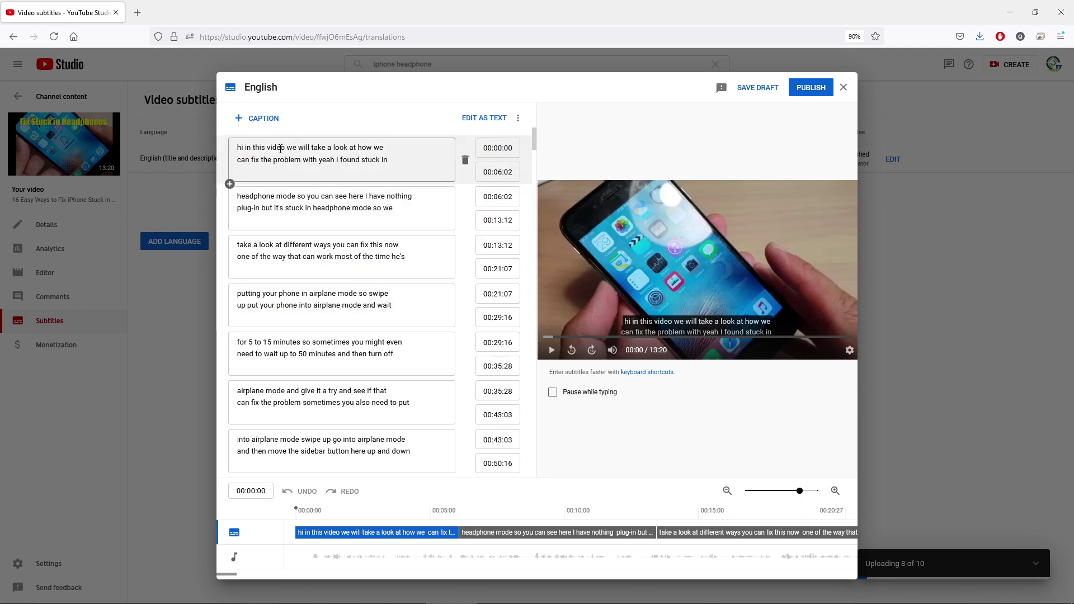
click(238, 147)
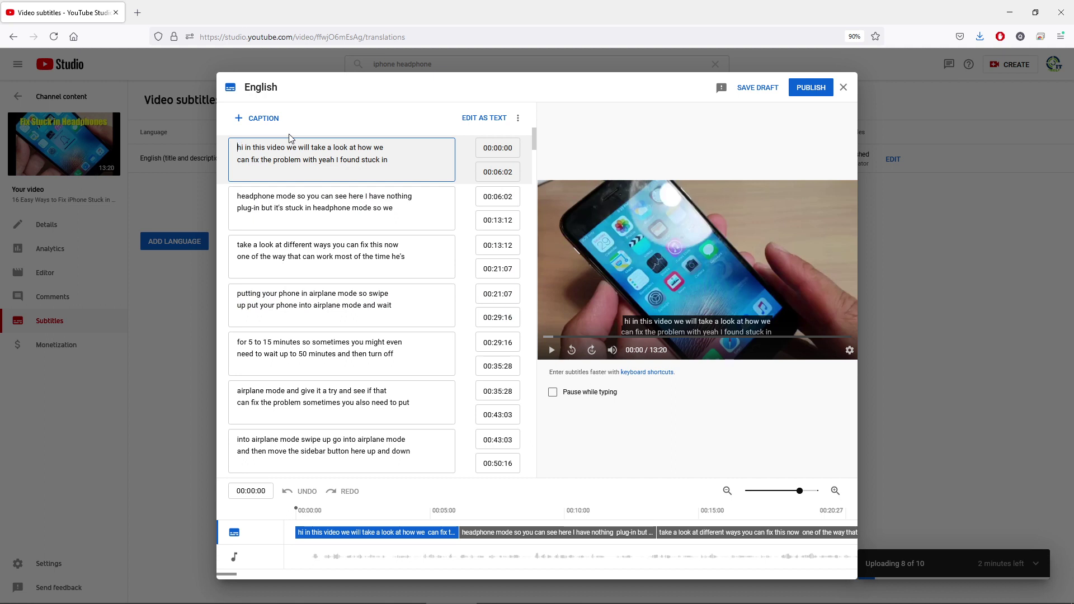
key(Delete)
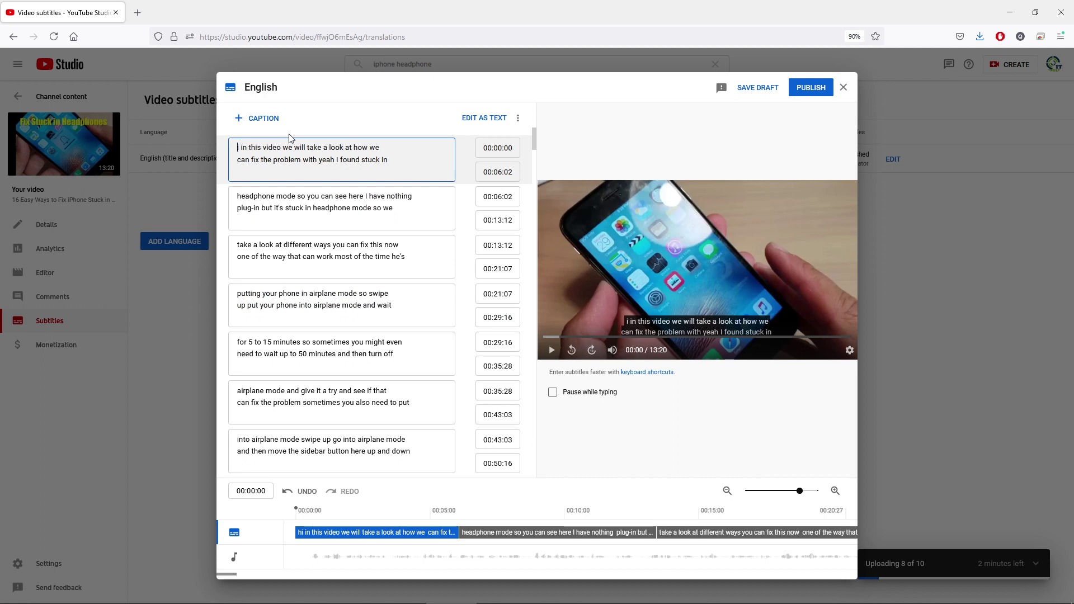
text(H)
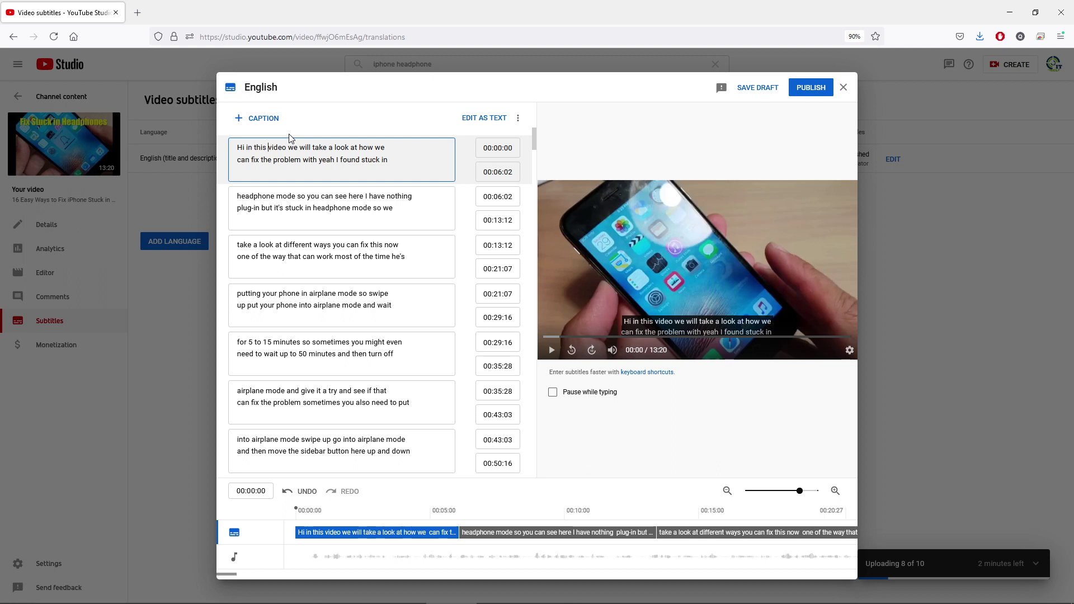
Replace 'yeah I found' with 'your iPhone' in the first caption, checking it in the preview.
double_click(327, 160)
click(551, 351)
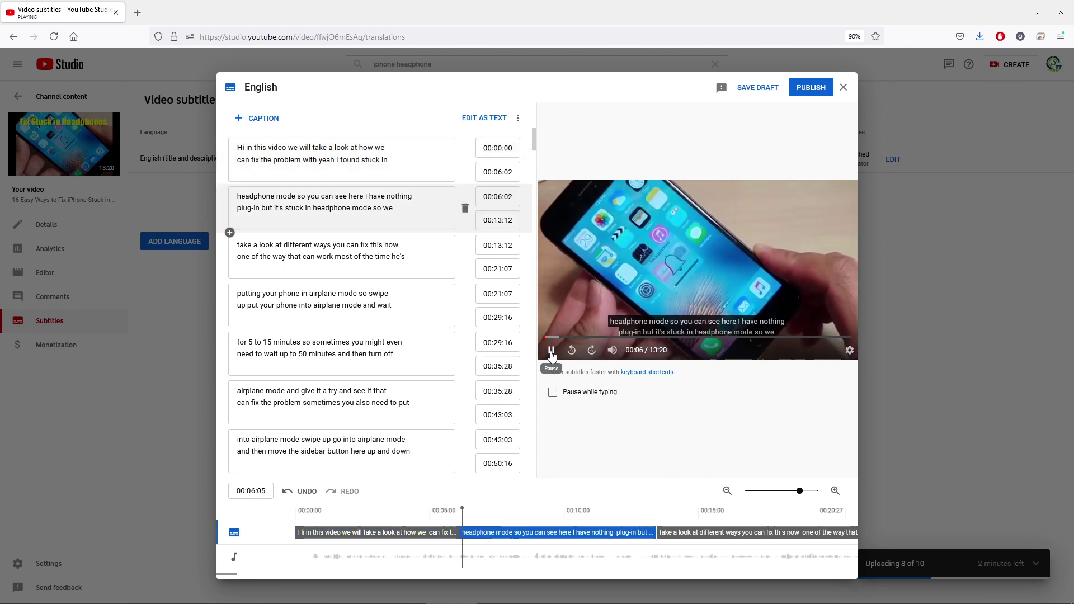
click(551, 351)
click(321, 158)
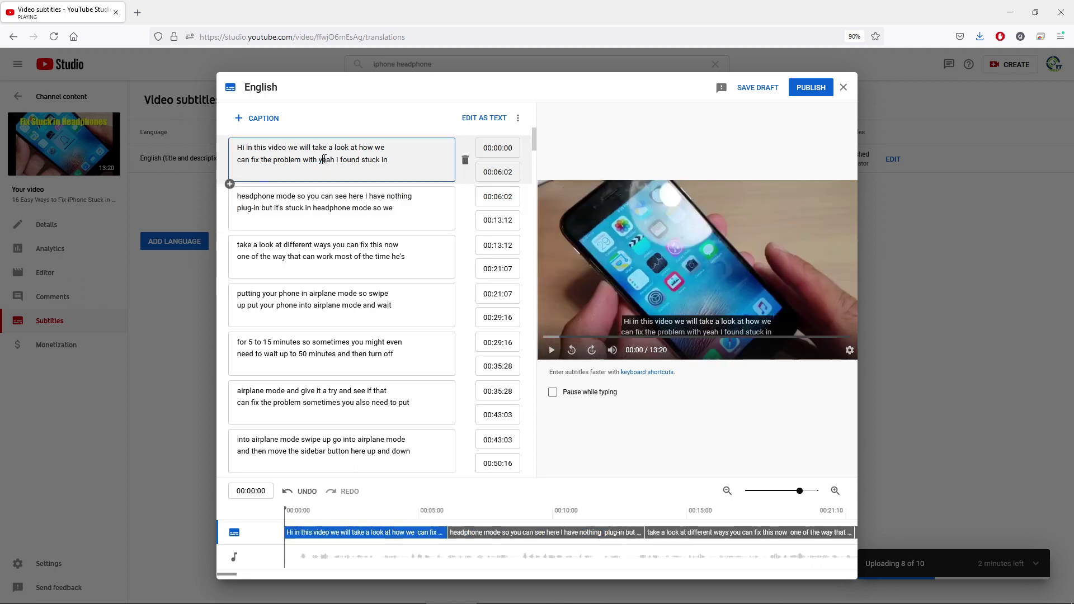
double_click(322, 159)
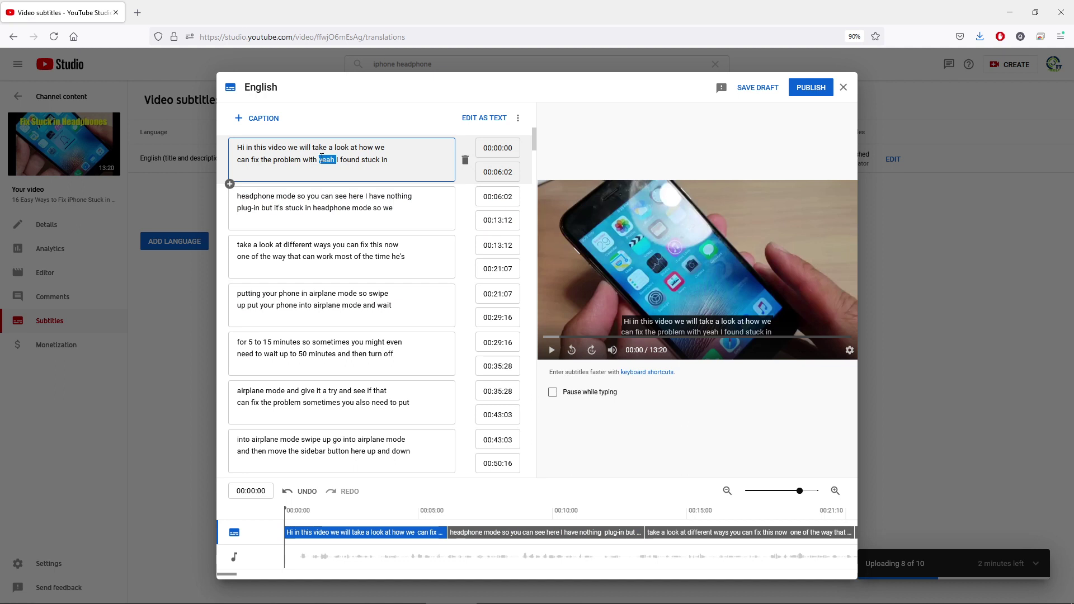
text(your iPhone)
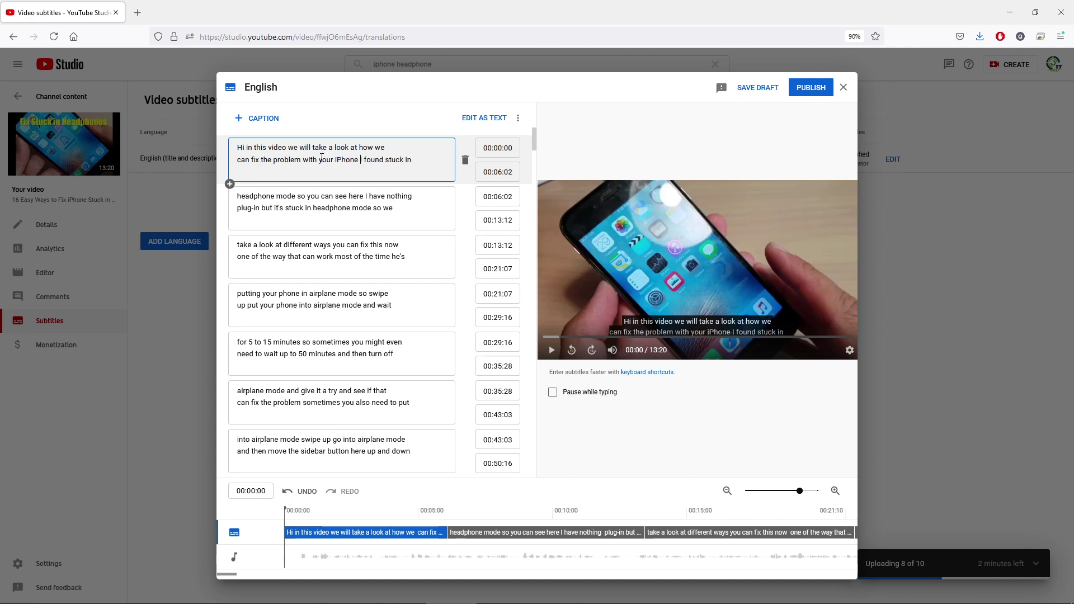
key(Delete)
key(Delete)
key(Delete)
key(Delete)
key(Delete)
key(Delete)
key(Delete)
key(Delete)
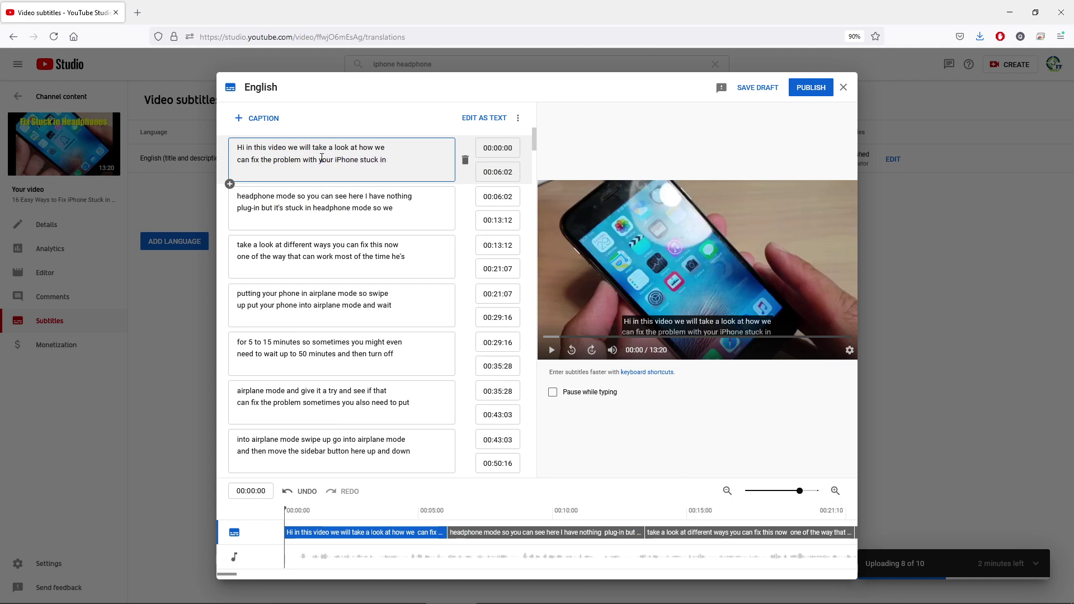
Step through the first three captions to review the corrected first caption.
click(417, 220)
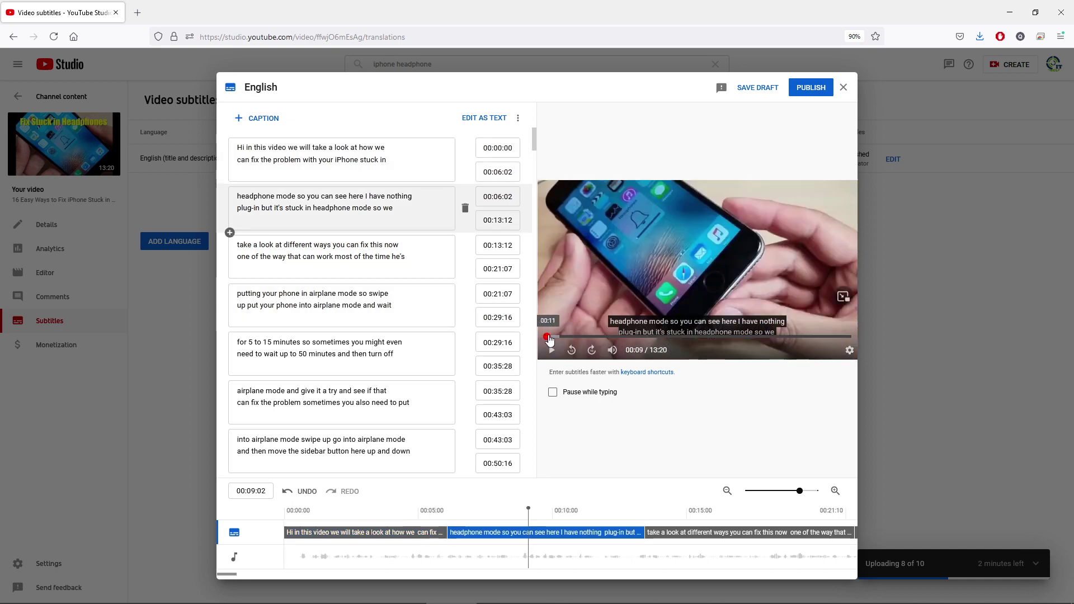
click(401, 142)
click(411, 191)
click(412, 168)
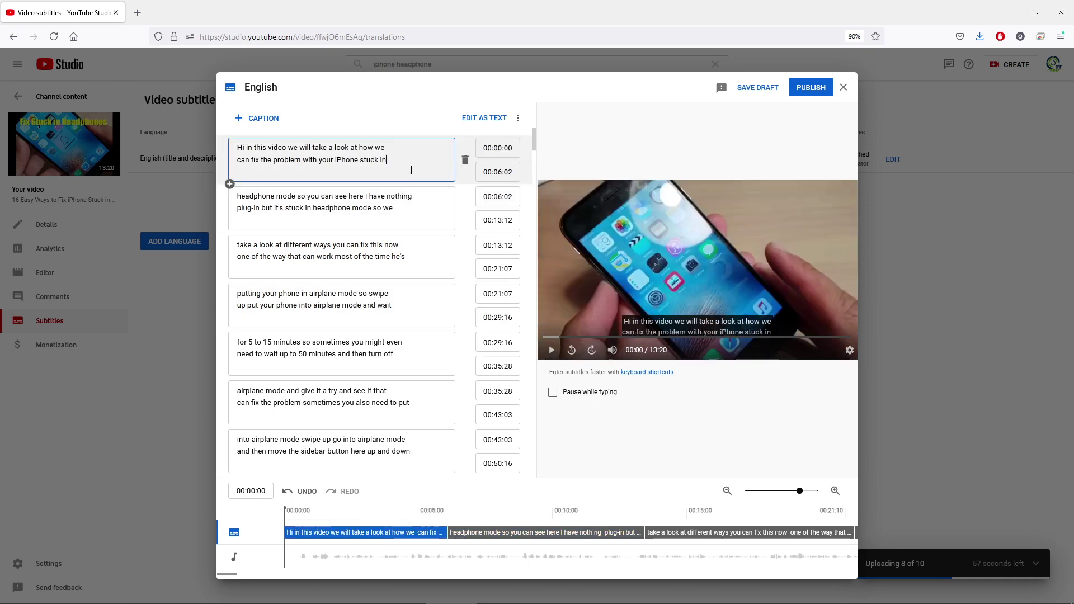
click(395, 228)
click(393, 254)
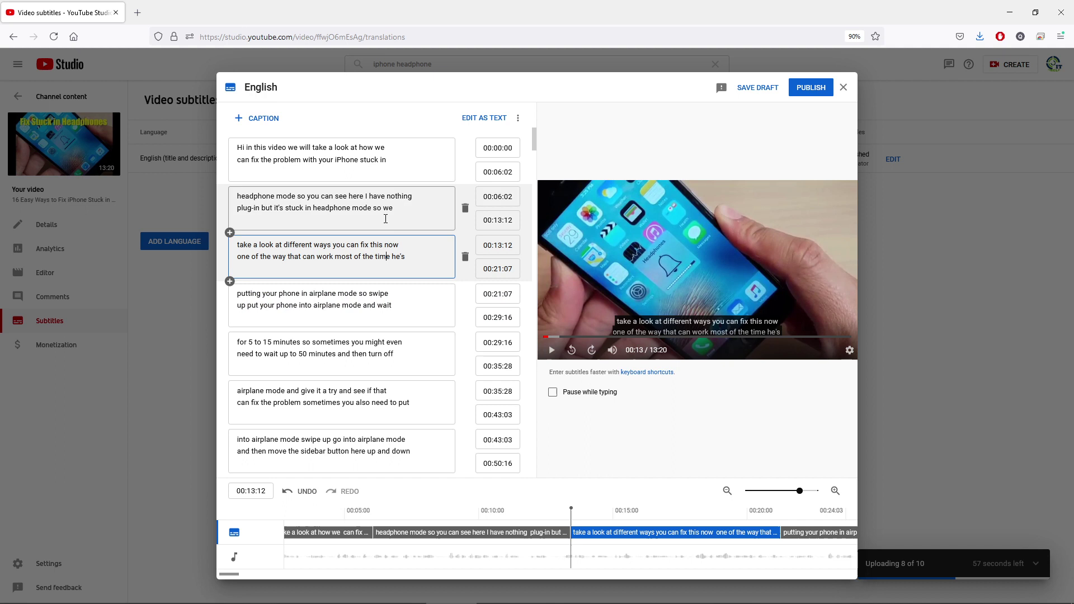
click(389, 161)
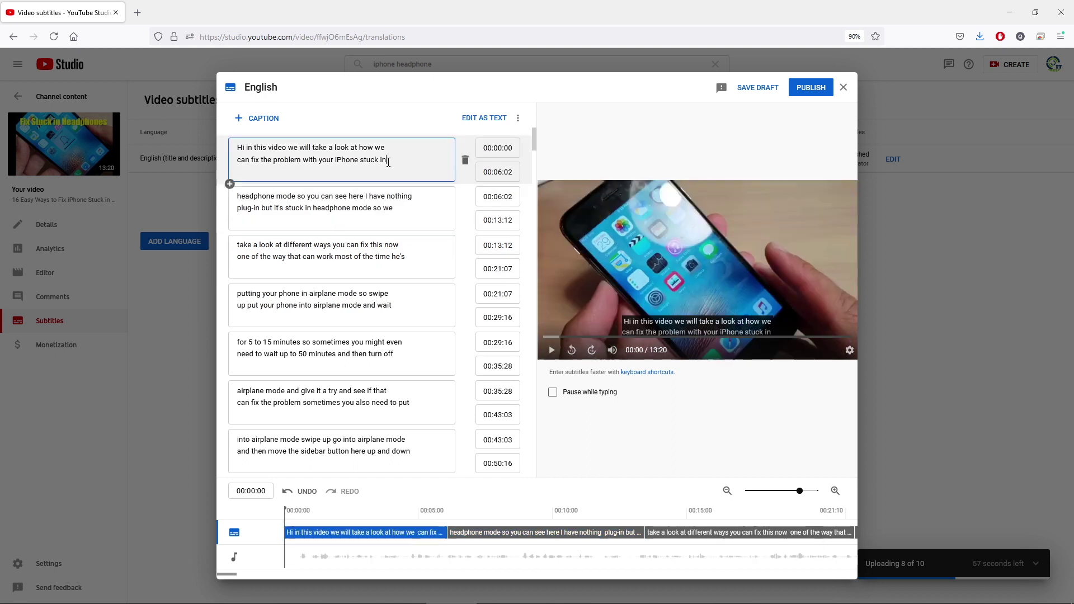
click(551, 350)
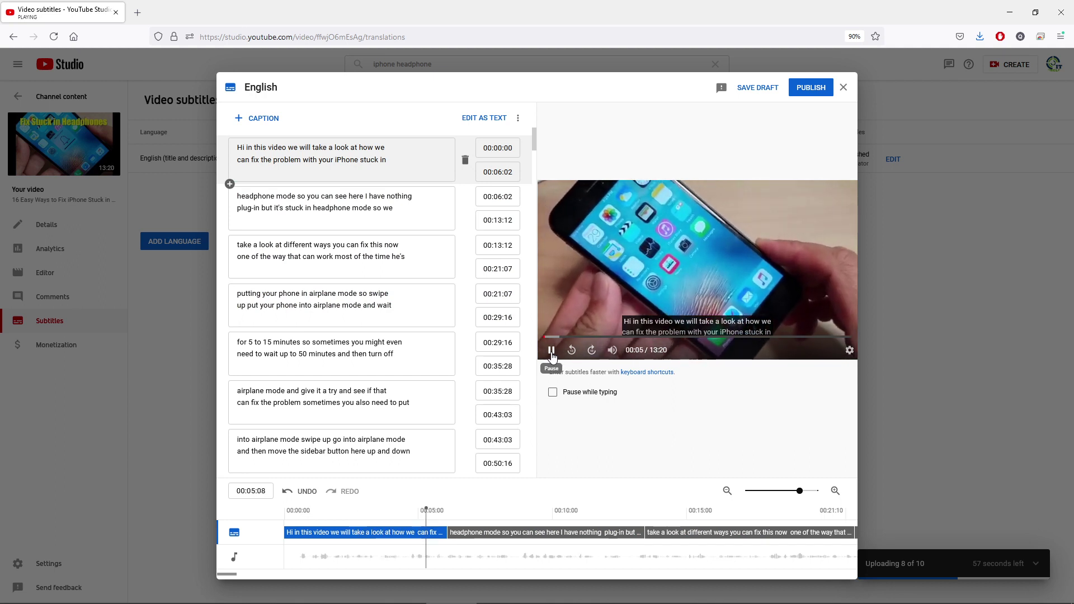
click(551, 352)
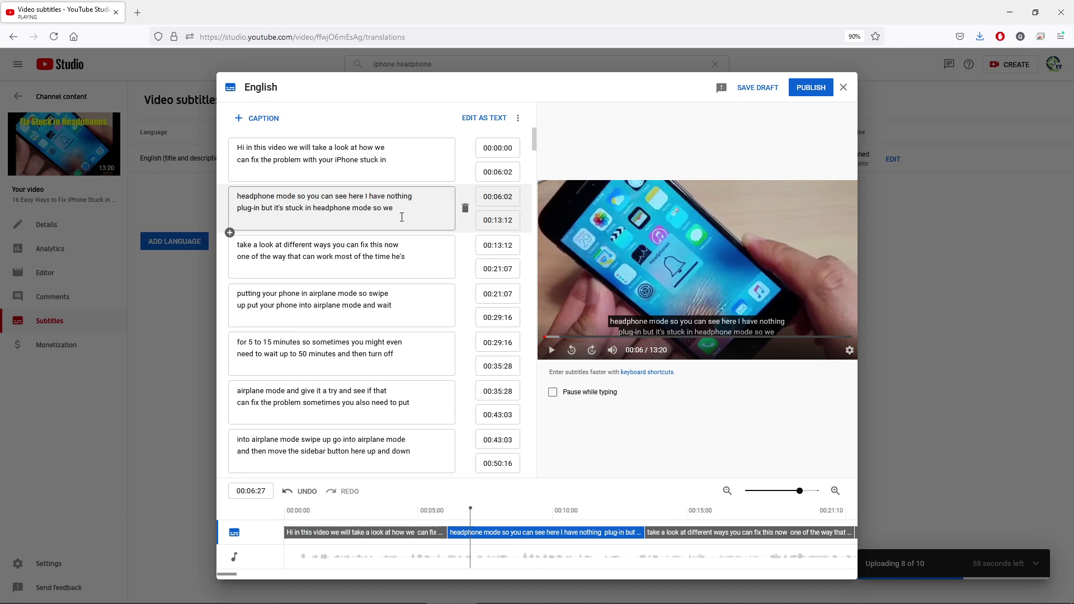
click(382, 207)
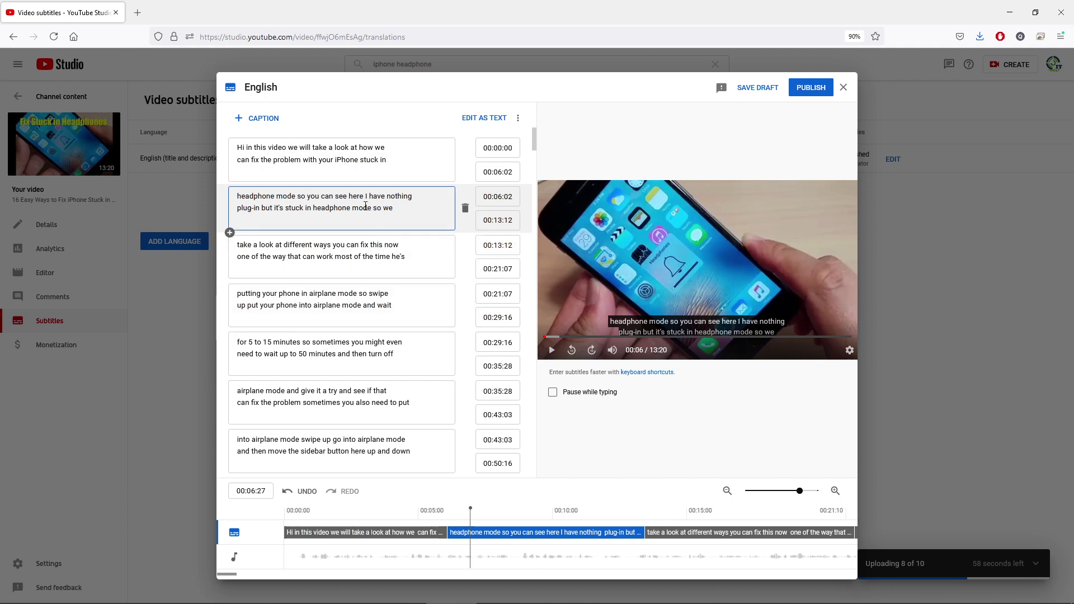
click(551, 350)
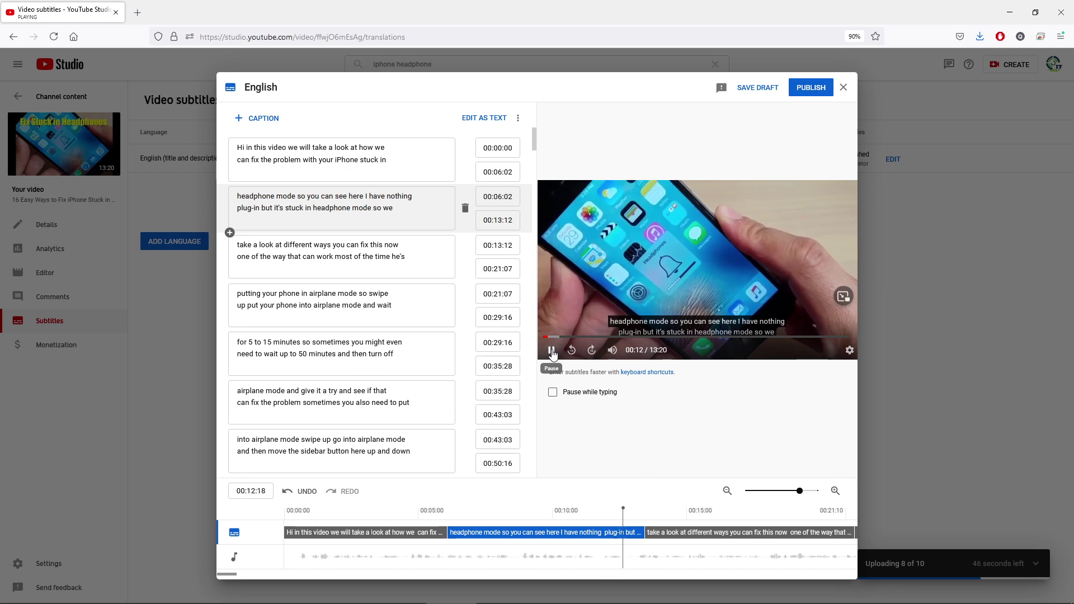
click(551, 350)
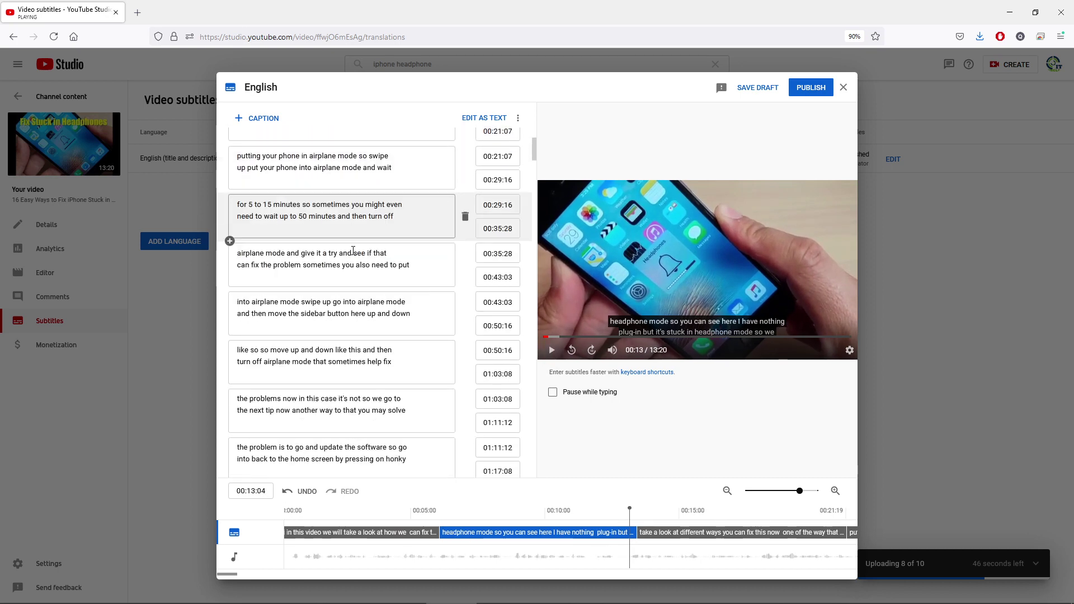
scroll(353, 252, down, 20)
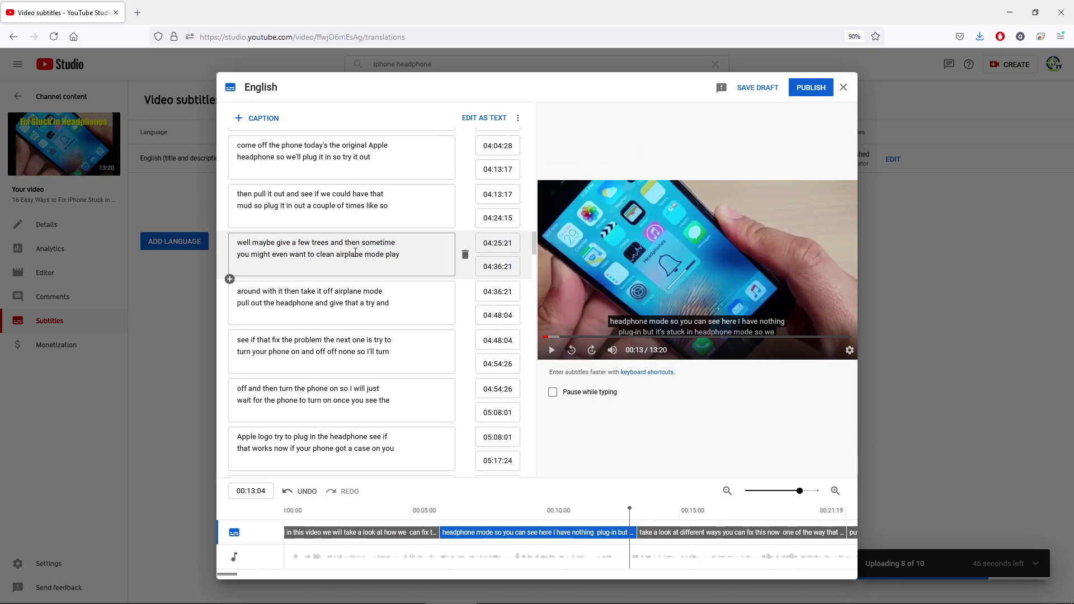
drag(533, 253, 534, 140)
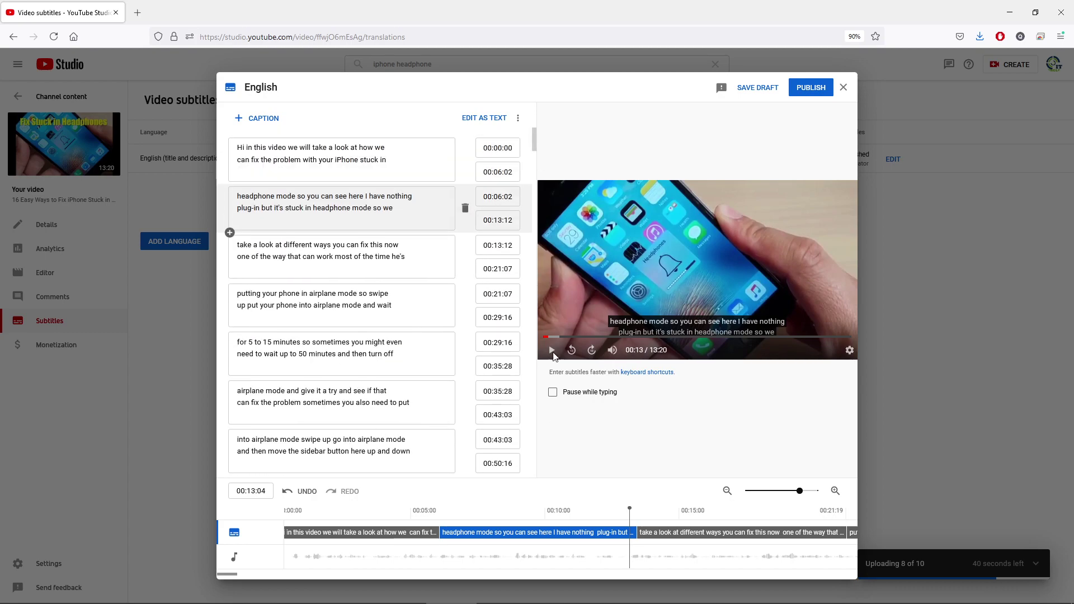
click(553, 393)
click(554, 393)
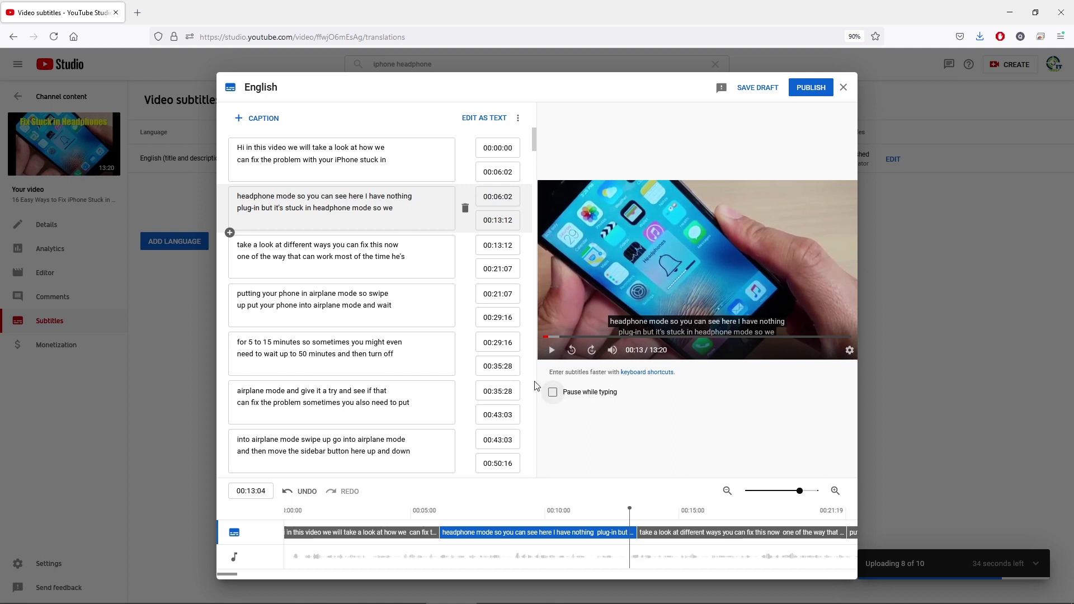
click(353, 174)
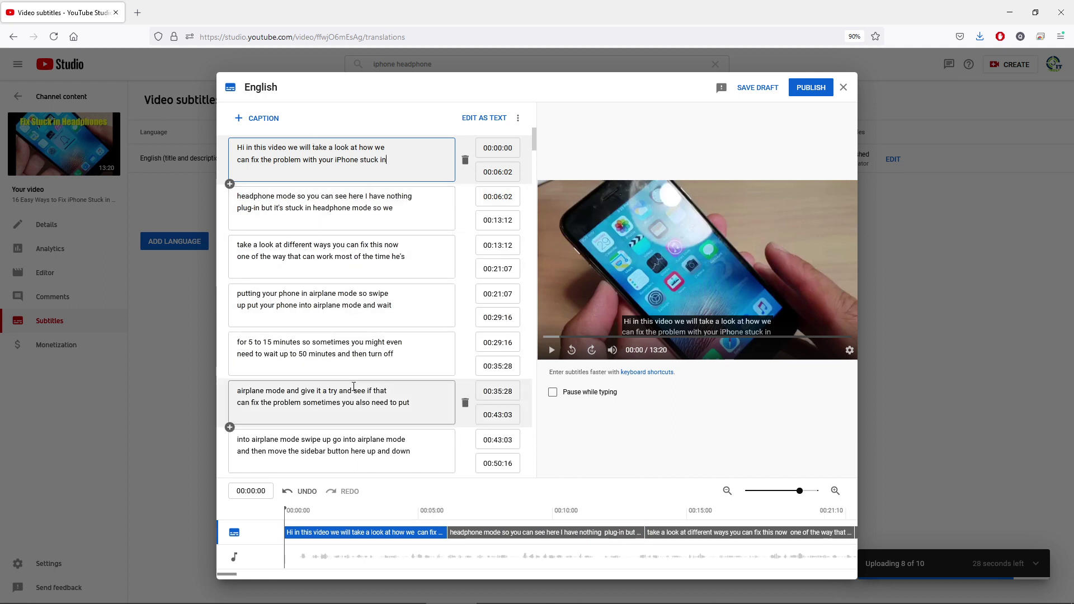
scroll(350, 358, down, 3)
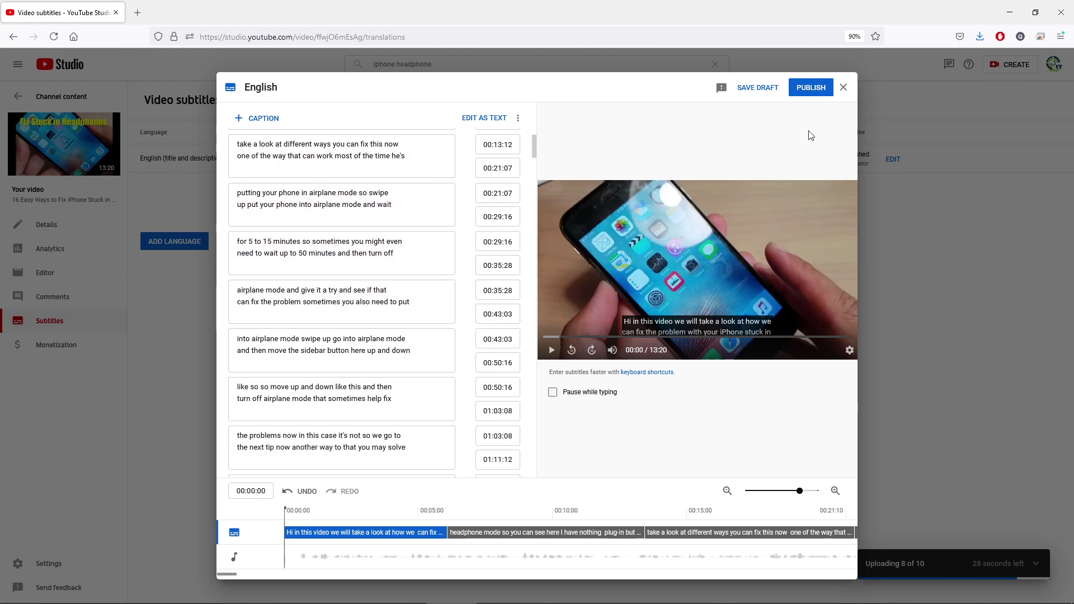
Publish the corrected English subtitles and add Cantonese (Hong Kong) as a language.
click(809, 90)
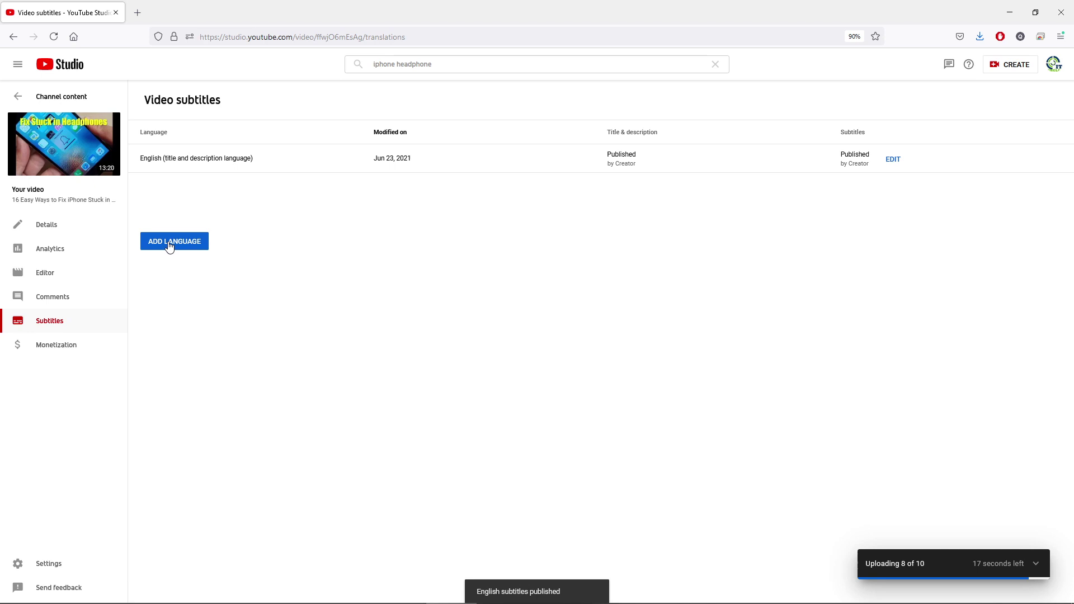
click(169, 243)
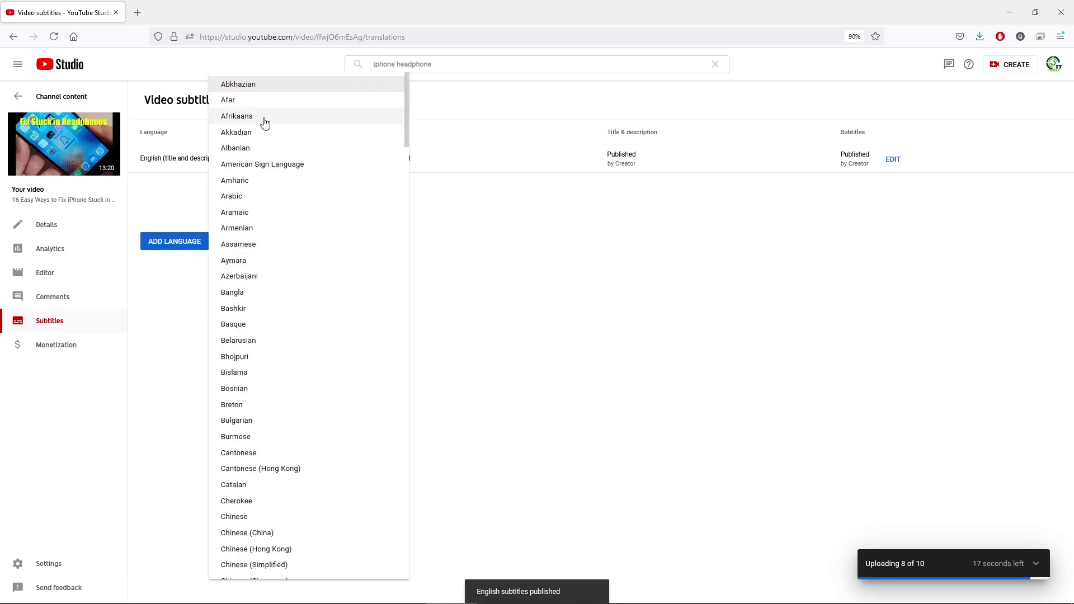
scroll(262, 358, down, 3)
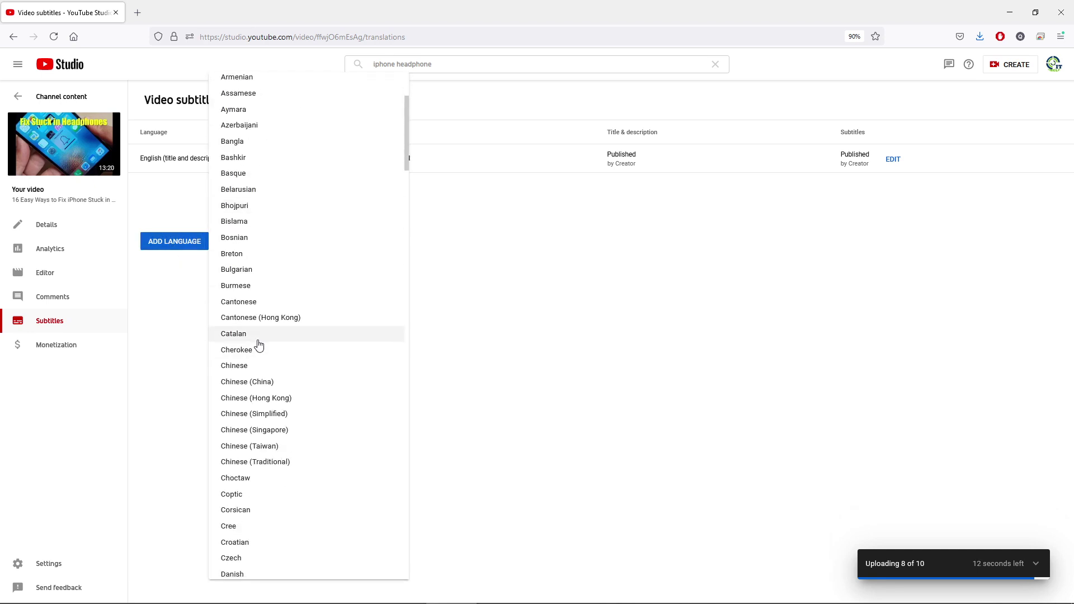
click(255, 317)
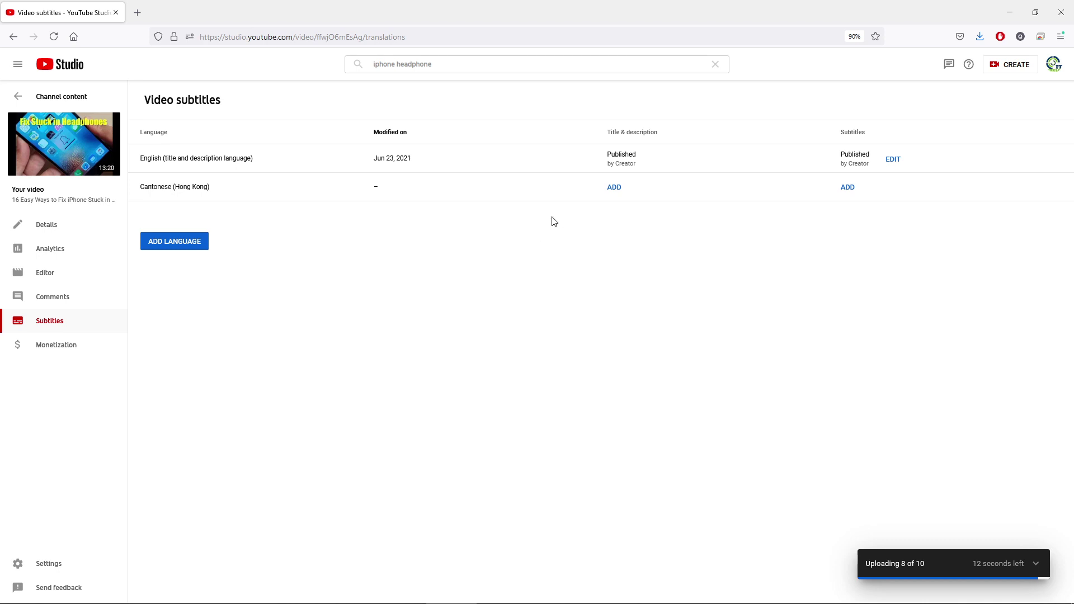
Open the Cantonese title and description translation, then cancel it without entering anything.
click(615, 189)
drag(492, 171, 430, 171)
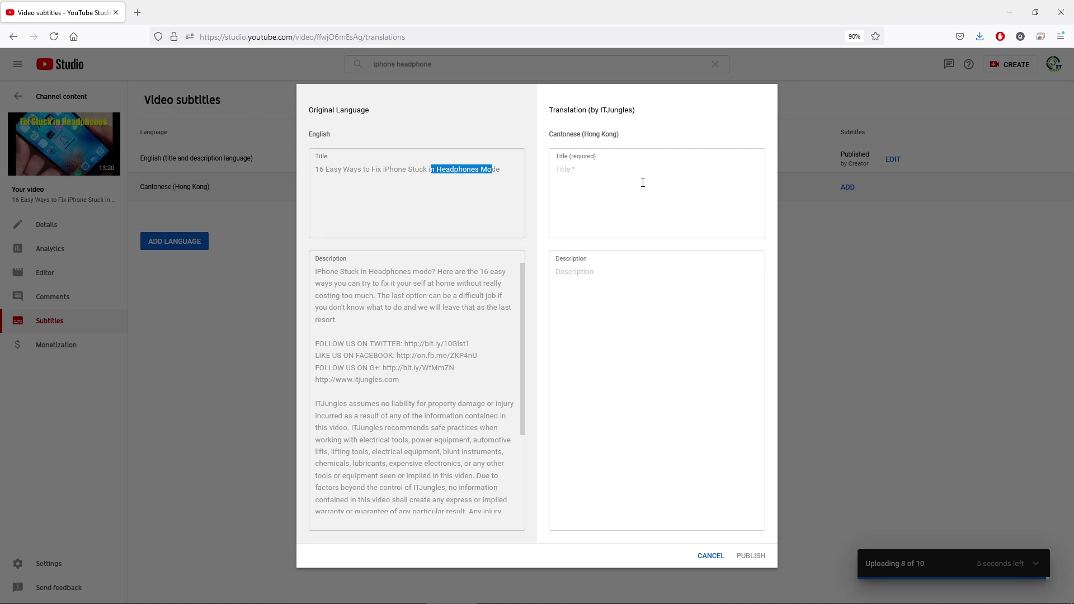
click(637, 178)
click(618, 256)
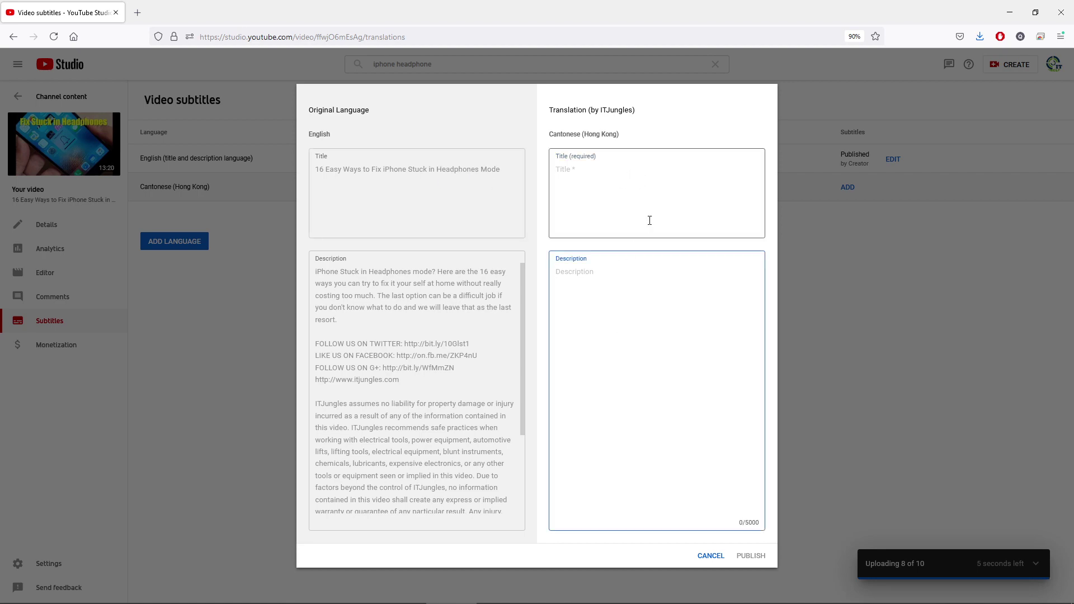
click(716, 556)
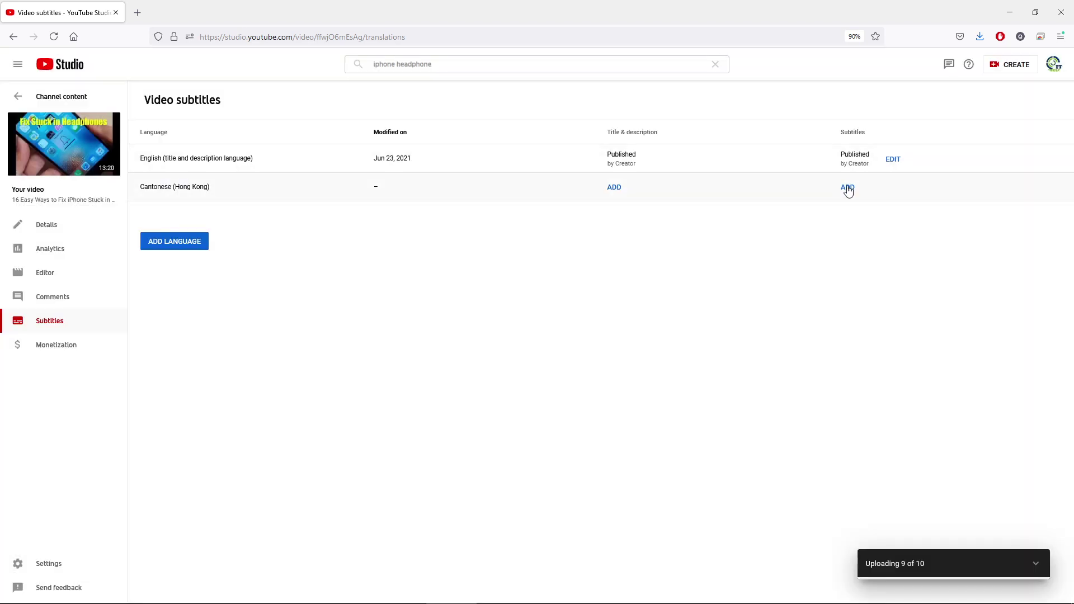
click(847, 189)
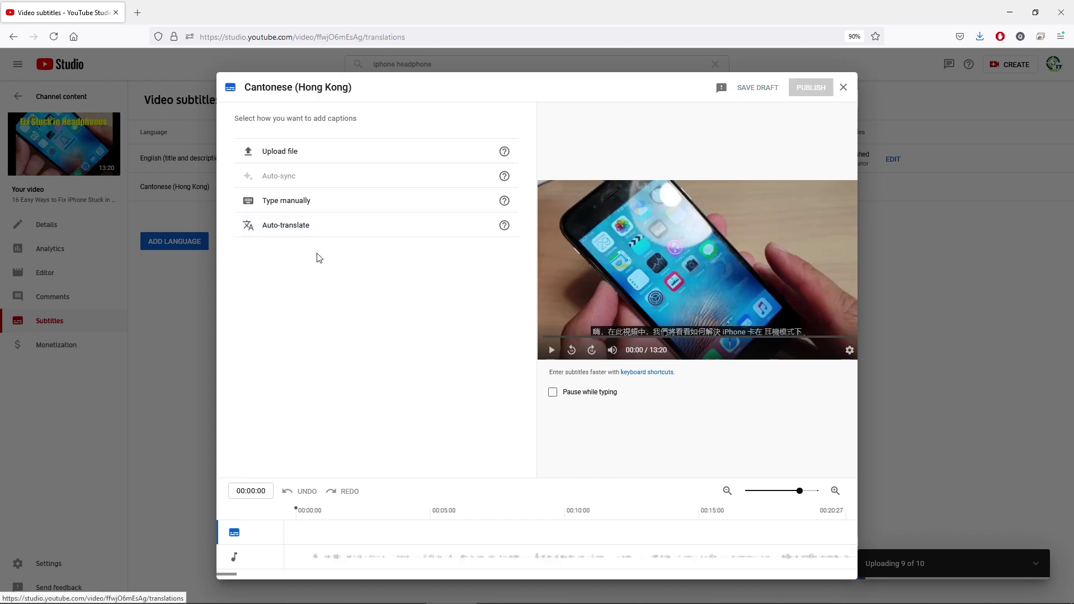
click(307, 230)
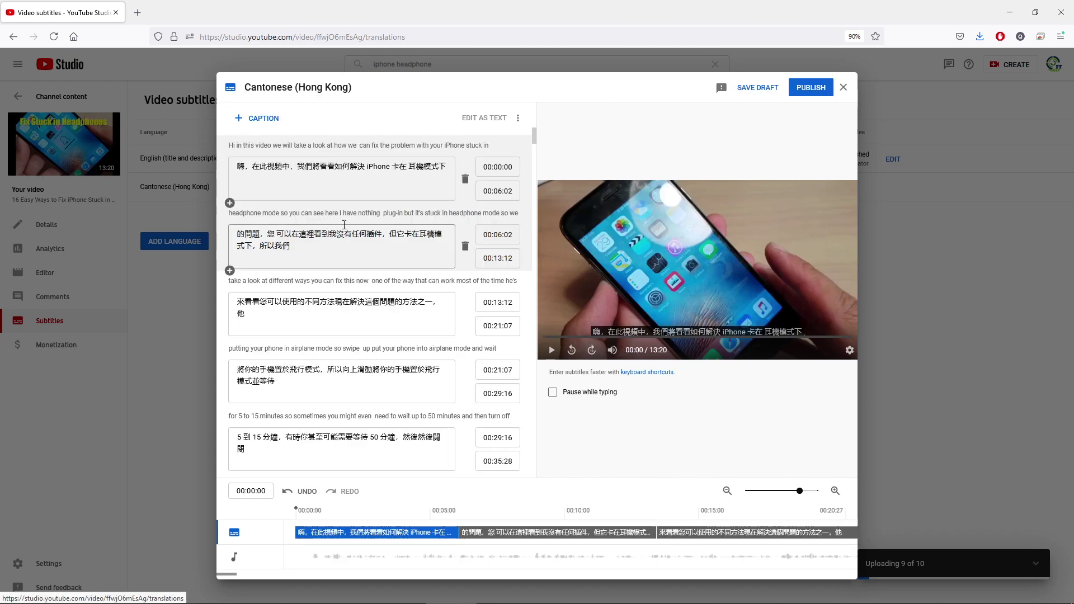
scroll(344, 224, down, 20)
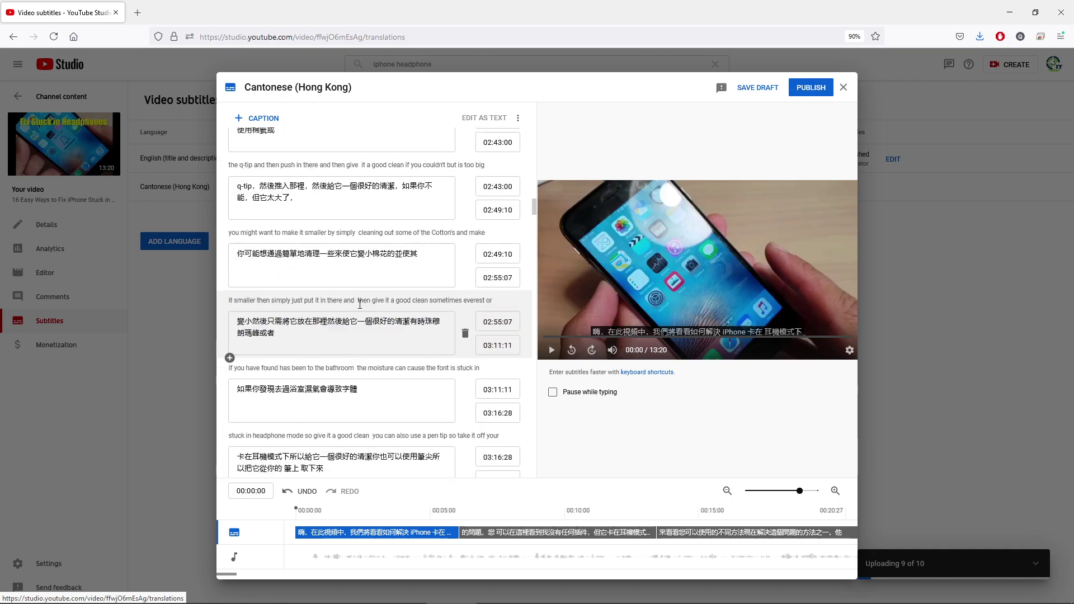
scroll(360, 303, down, 20)
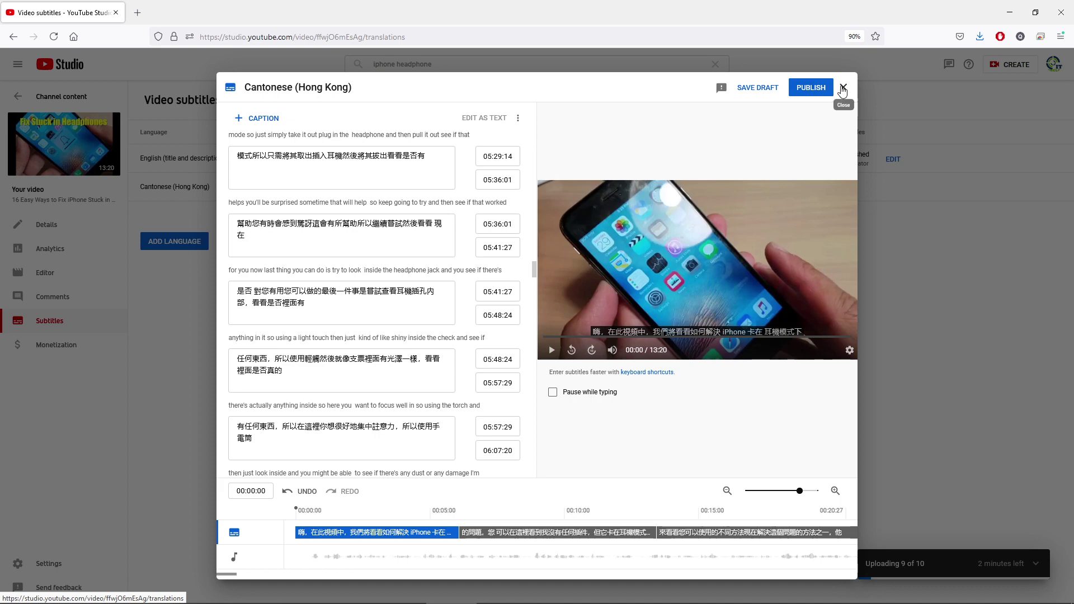
click(843, 88)
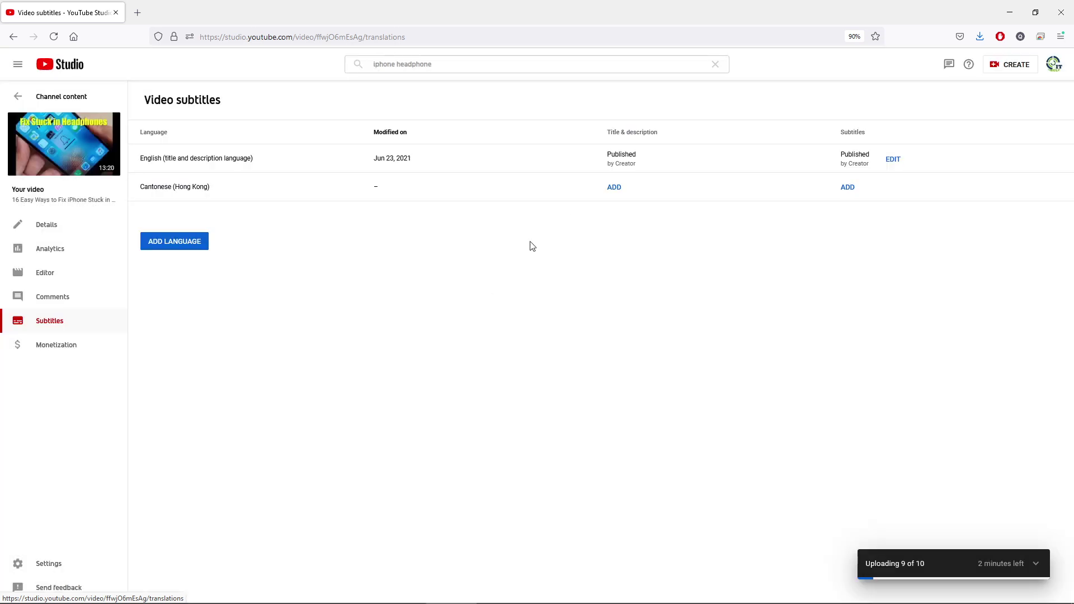